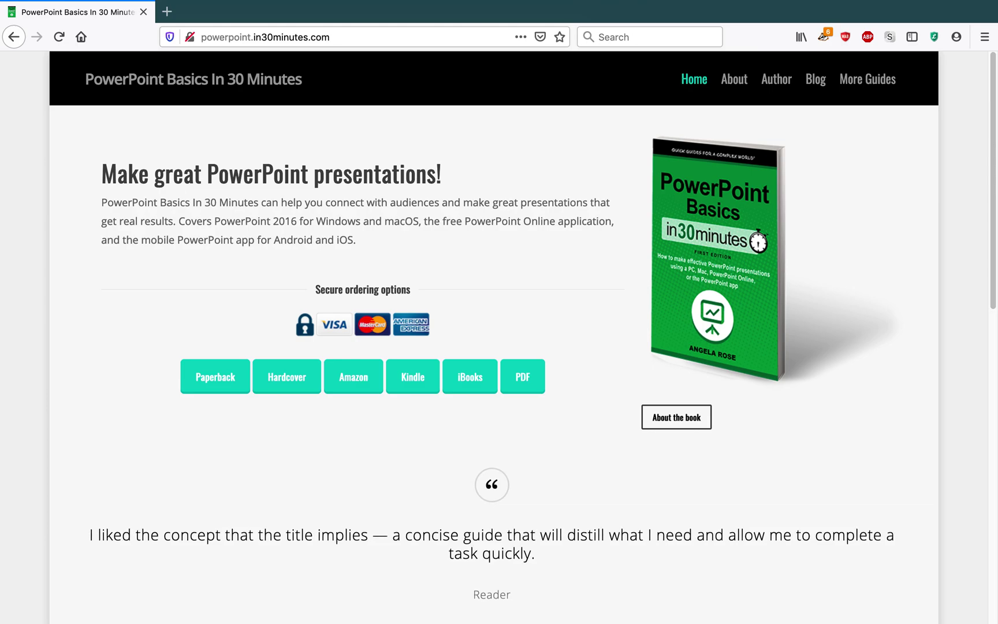
# - Switch from Firefox to the open Product Roadmap Planning deck in PowerPoint
pyautogui.press('super+Tab')
pyautogui.press('super+Tab')
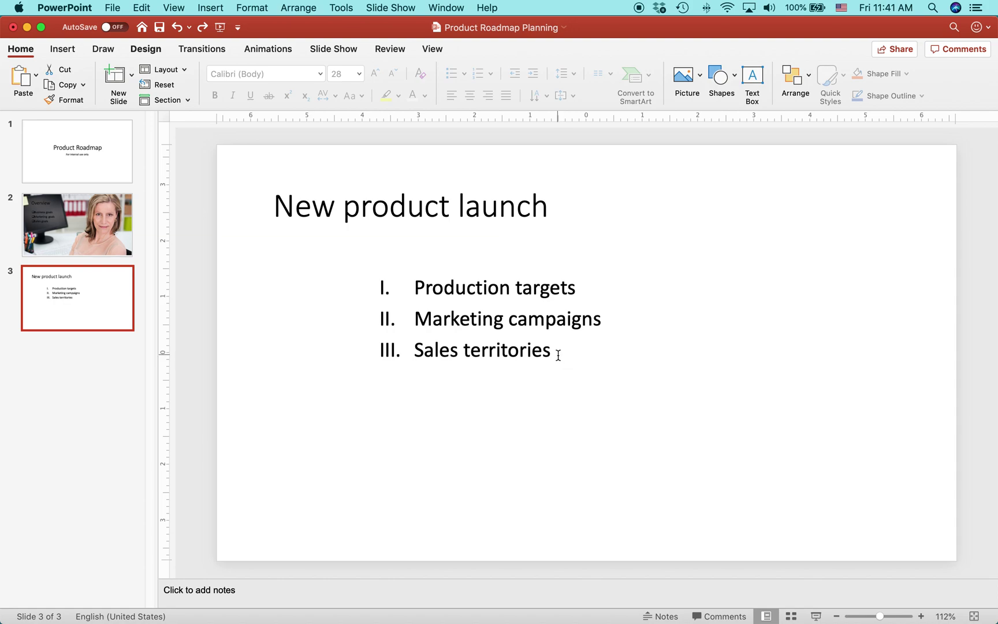
pyautogui.moveTo(558, 355)
pyautogui.mouseDown()
pyautogui.moveTo(413, 319)
pyautogui.moveTo(406, 283)
pyautogui.mouseUp()
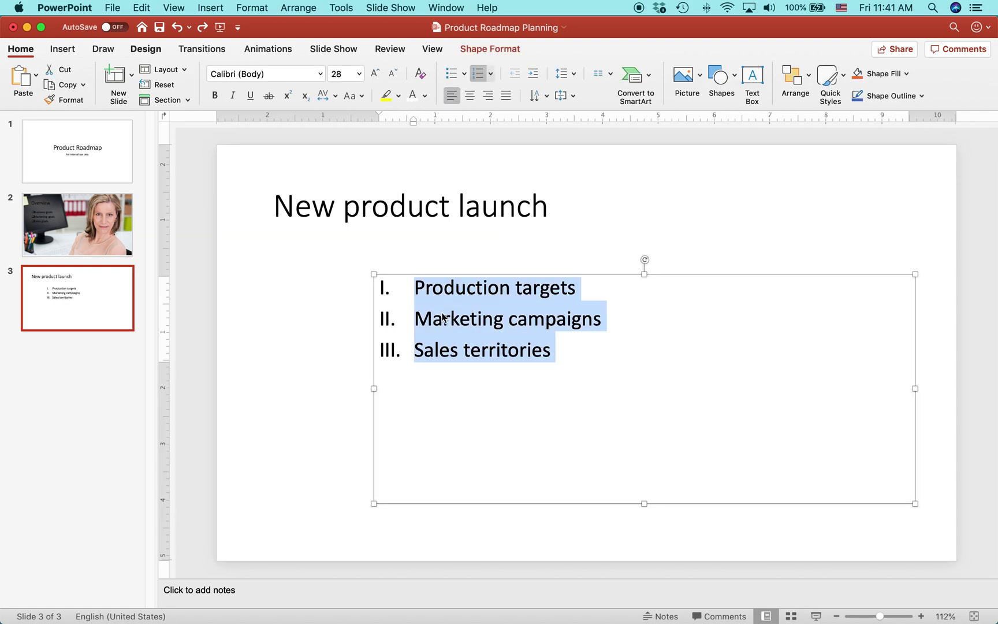
# - Bring up slide 2, Overview, with its three black checkbox-bulleted goals over the photo
pyautogui.click(75, 211)
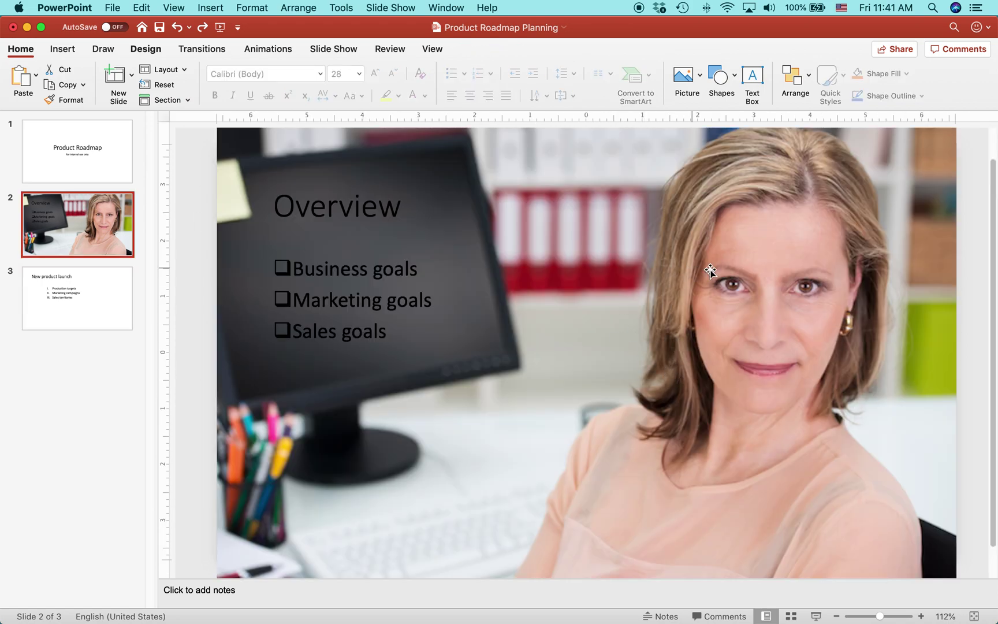
pyautogui.click(392, 335)
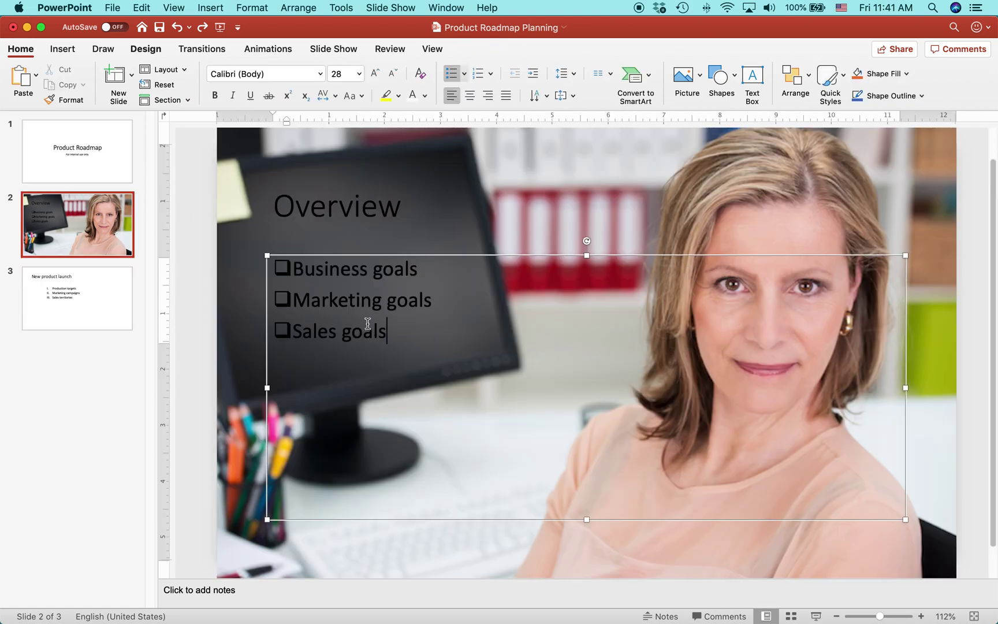
pyautogui.moveTo(368, 327); pyautogui.dragTo(318, 270)
pyautogui.click(686, 421)
pyautogui.click(234, 438)
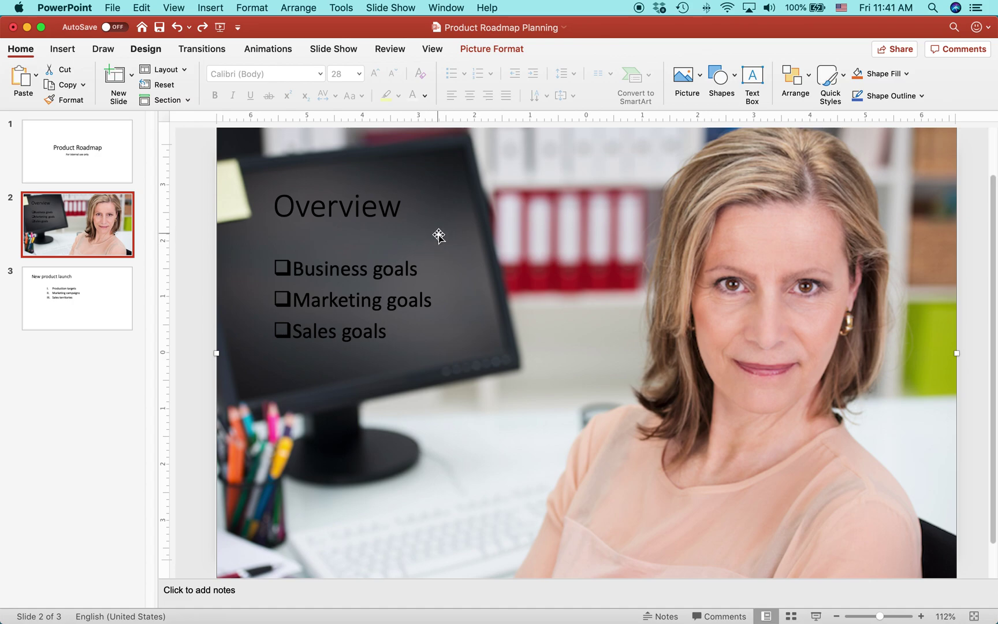
pyautogui.click(326, 48)
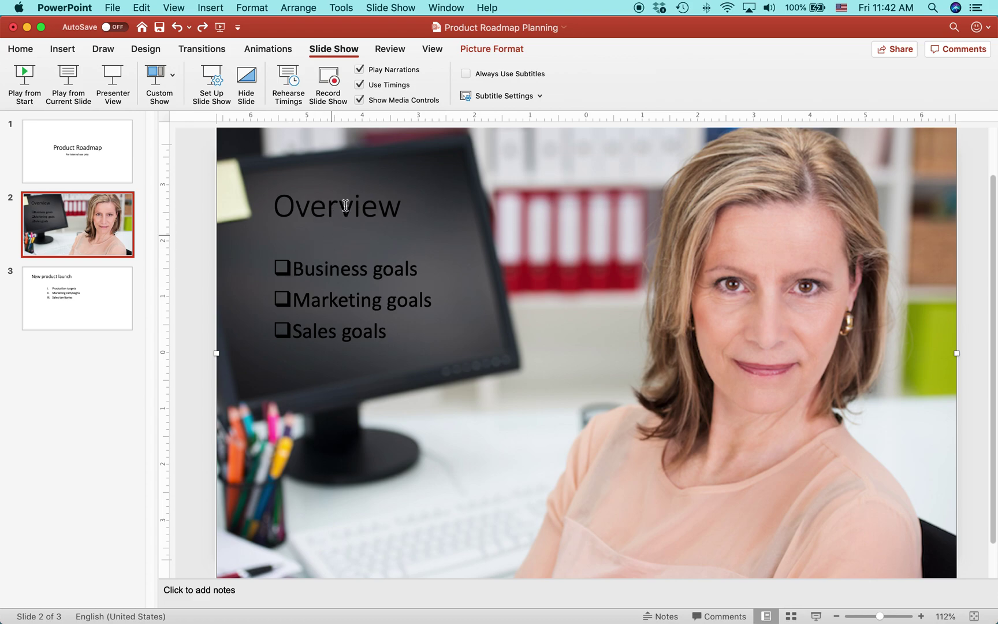
pyautogui.click(391, 331)
# - Make the Marketing goals and Sales goals bullets White, Background 1
pyautogui.moveTo(391, 331); pyautogui.dragTo(282, 270)
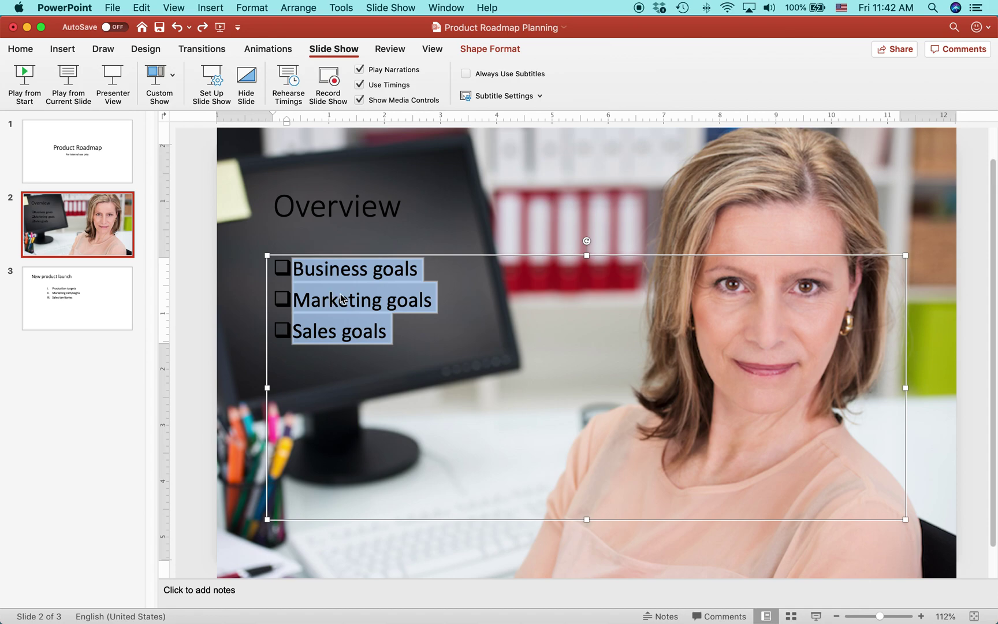
pyautogui.click(418, 330)
pyautogui.moveTo(403, 333); pyautogui.dragTo(302, 310)
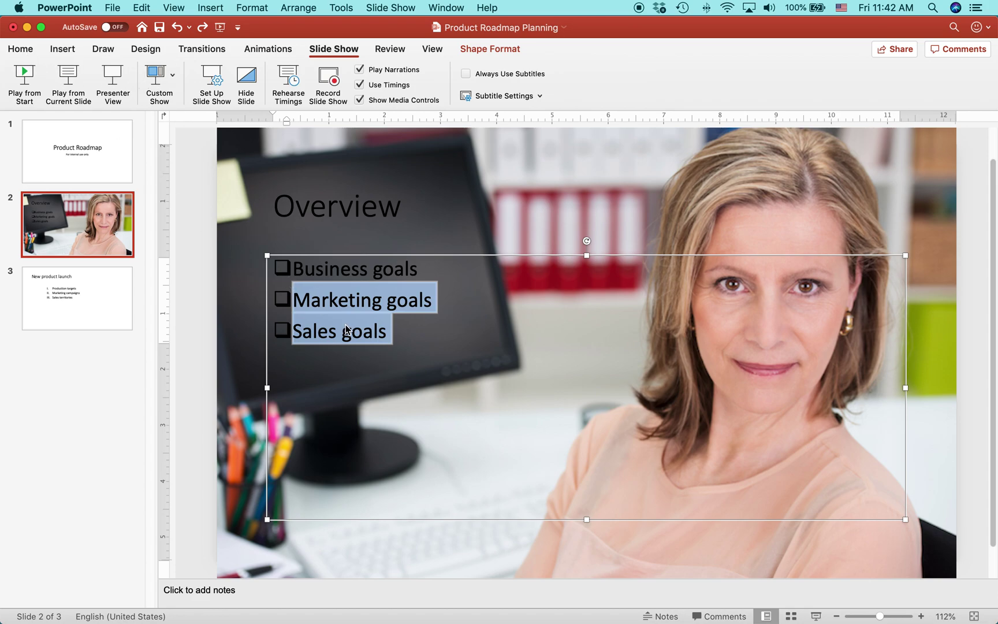
pyautogui.click(25, 51)
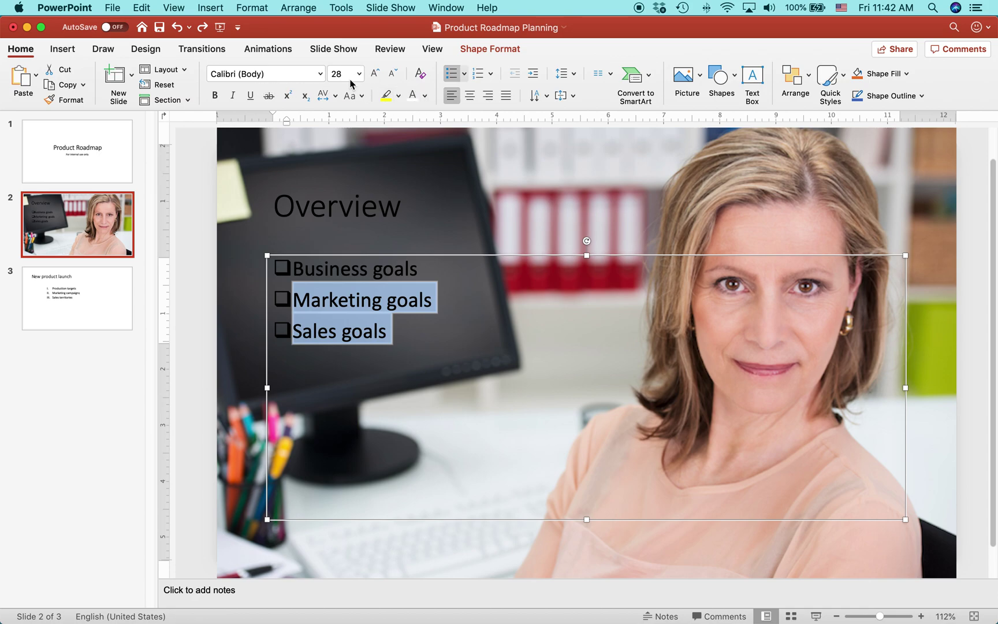
pyautogui.click(426, 96)
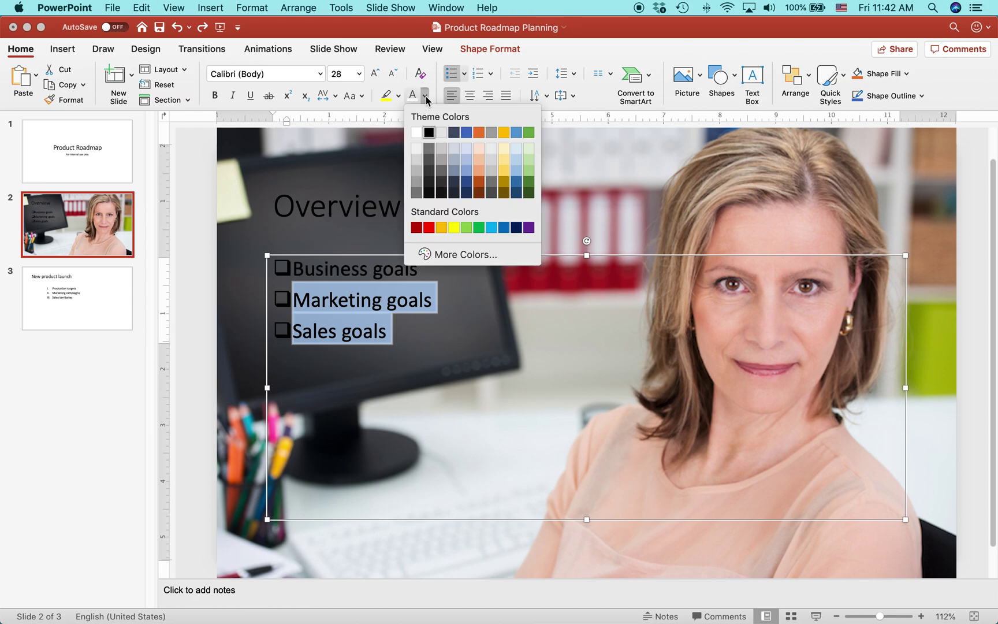
pyautogui.click(417, 134)
pyautogui.click(436, 339)
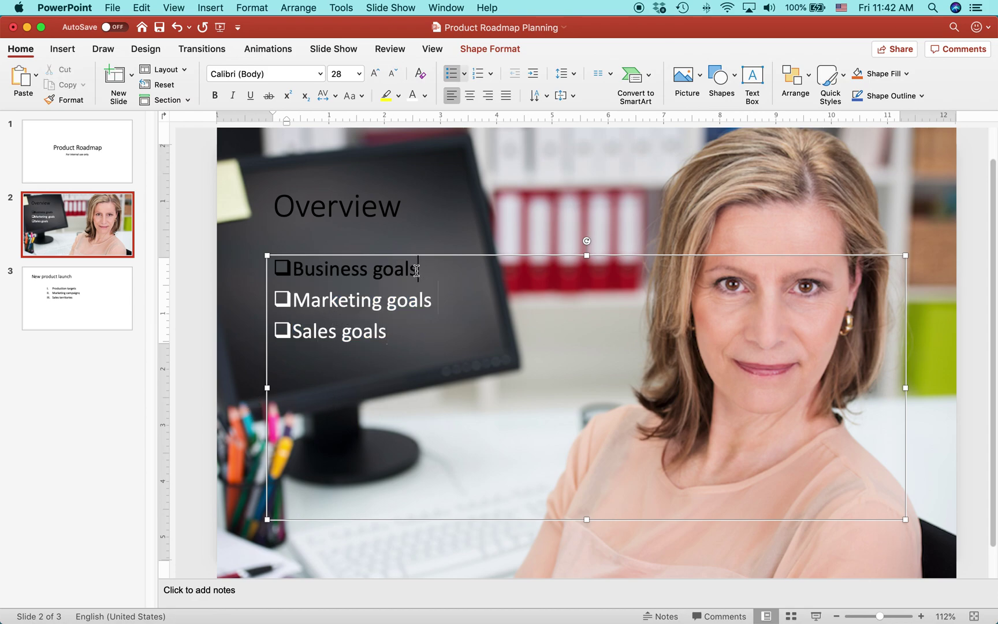
pyautogui.moveTo(419, 270); pyautogui.dragTo(280, 264)
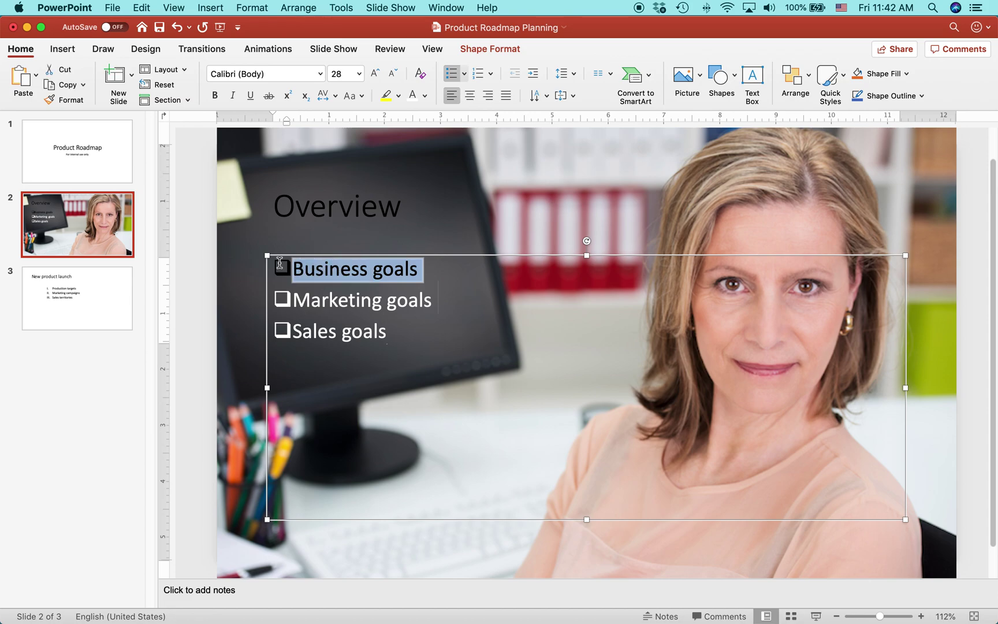
# - Color the Business goals bullet a light orange theme tint
pyautogui.click(414, 96)
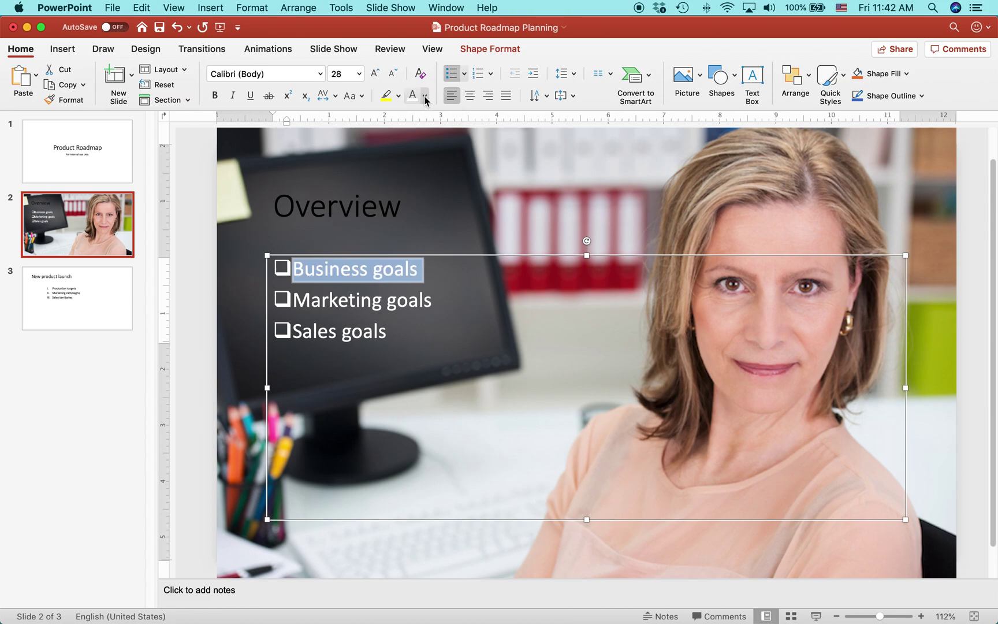
pyautogui.click(425, 97)
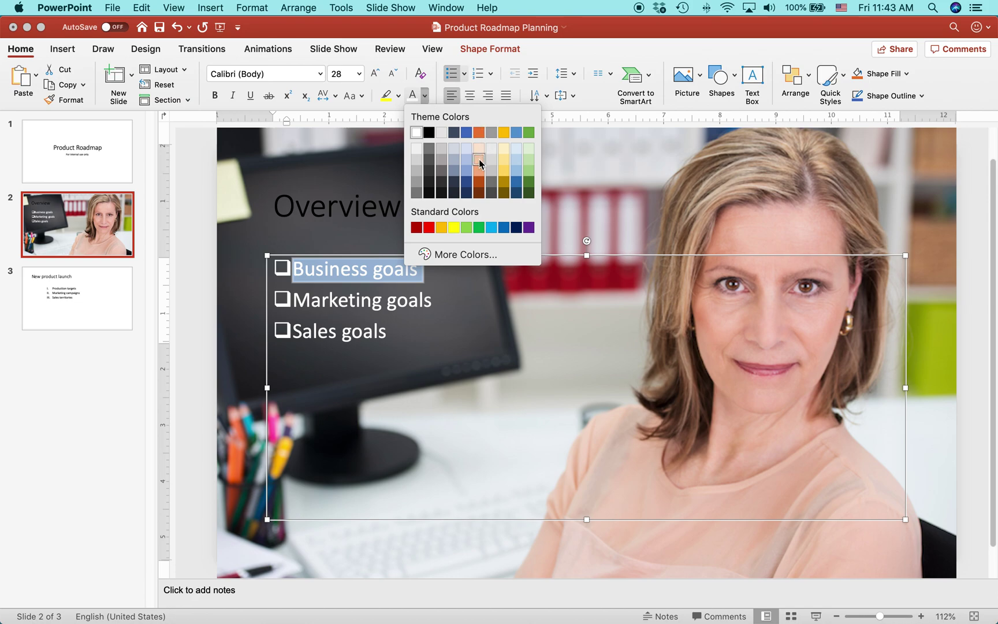
pyautogui.click(479, 164)
pyautogui.click(474, 399)
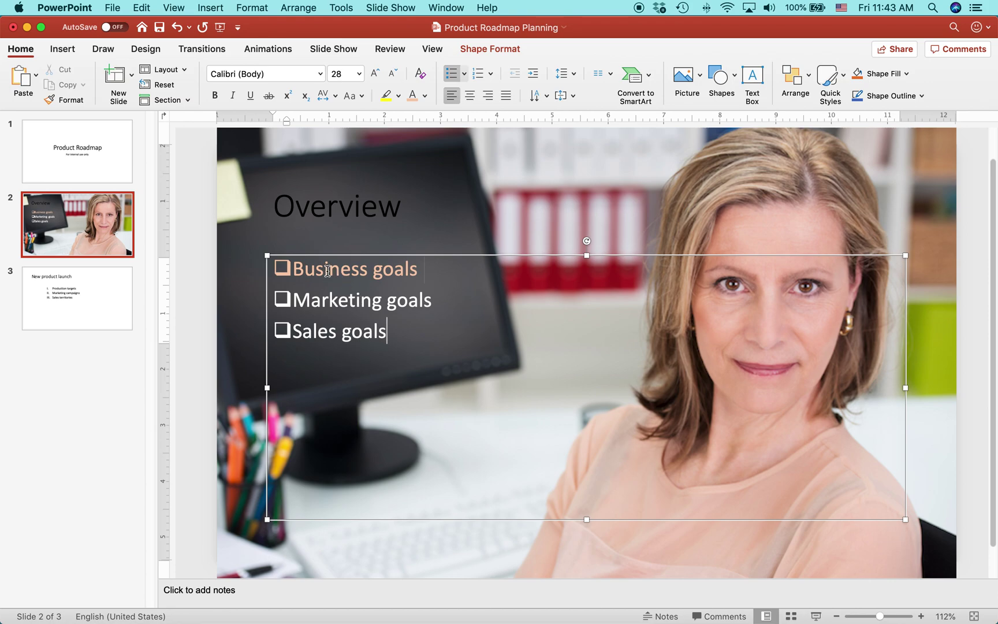
pyautogui.doubleClick(326, 203)
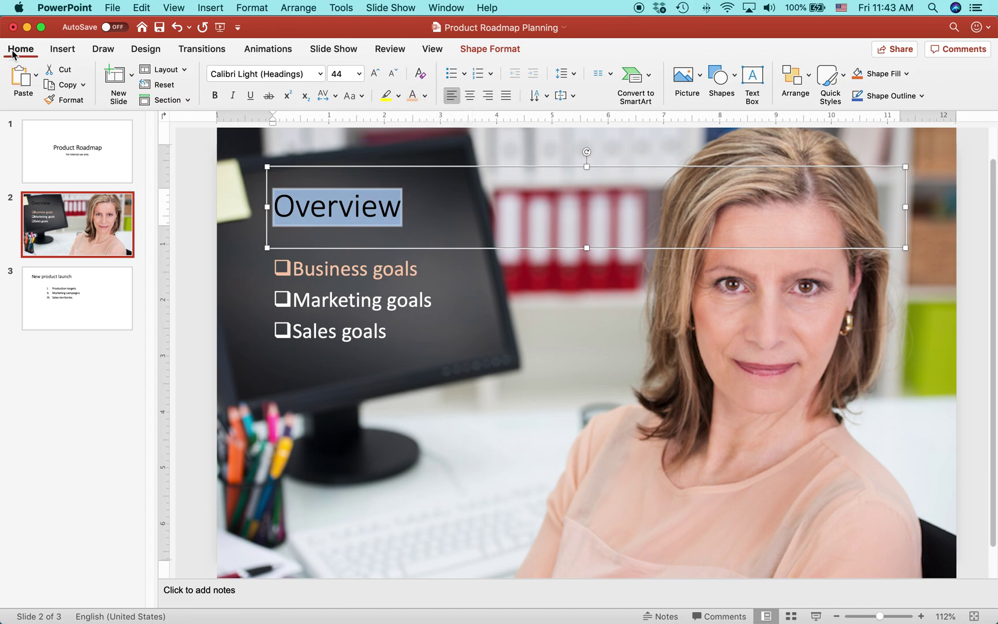
# - Make the Overview title the gold theme colour
pyautogui.click(425, 96)
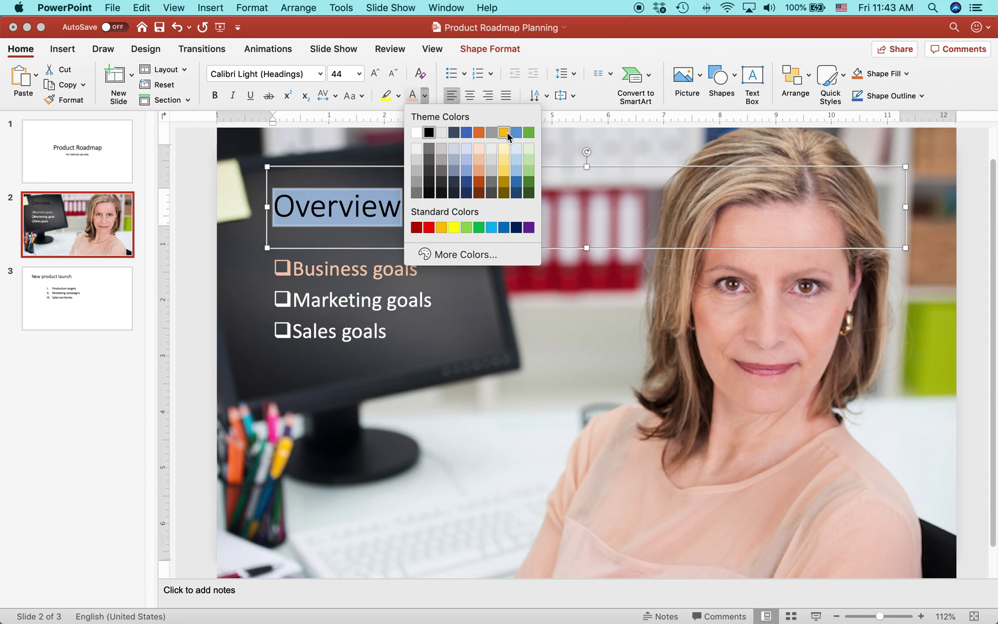
pyautogui.click(507, 137)
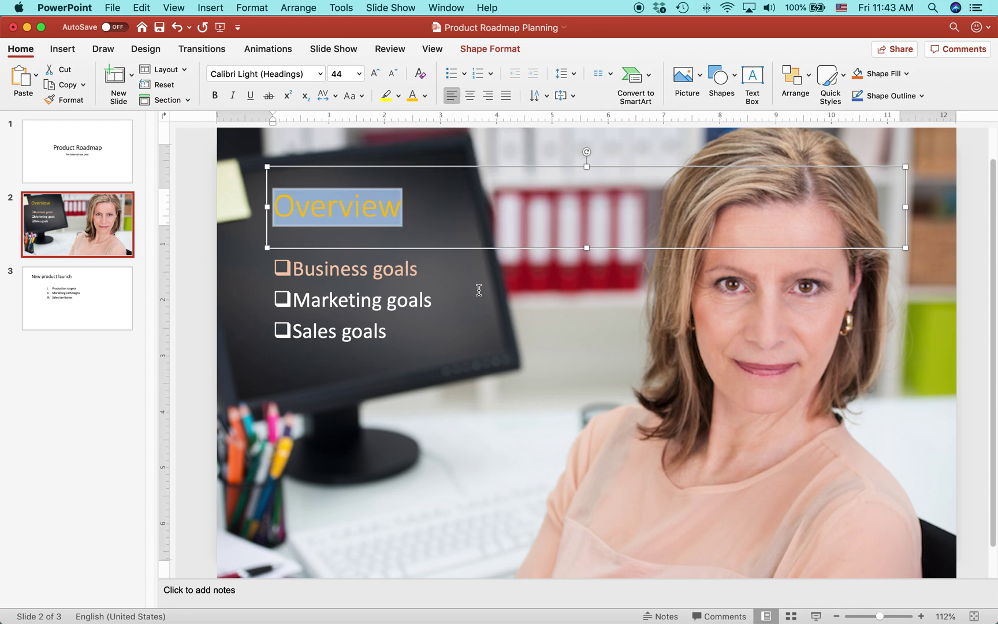
pyautogui.click(478, 347)
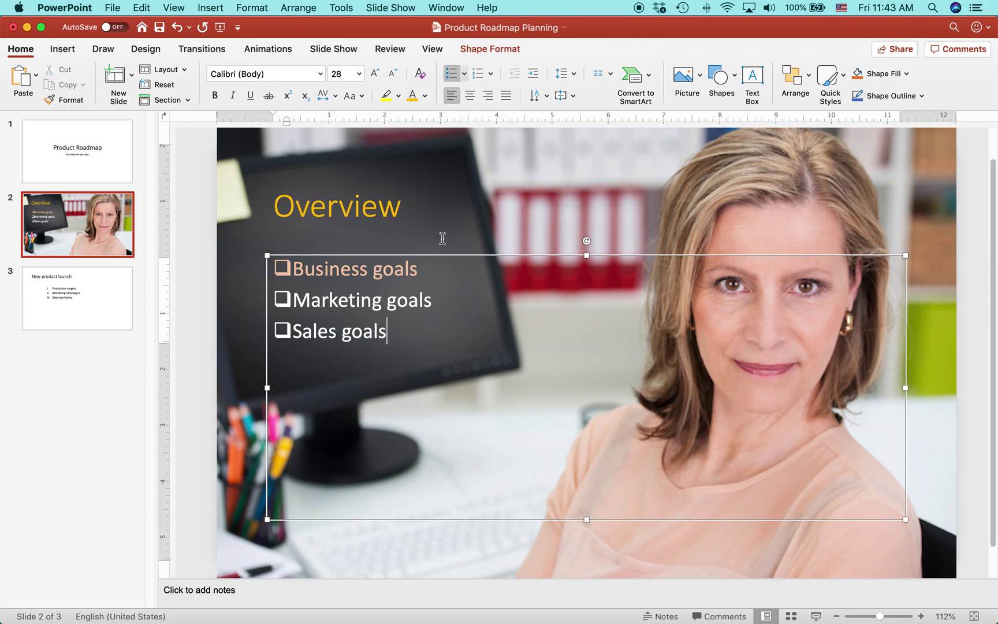
# - Show the Slide Show playback options for the recoloured presentation
pyautogui.click(335, 49)
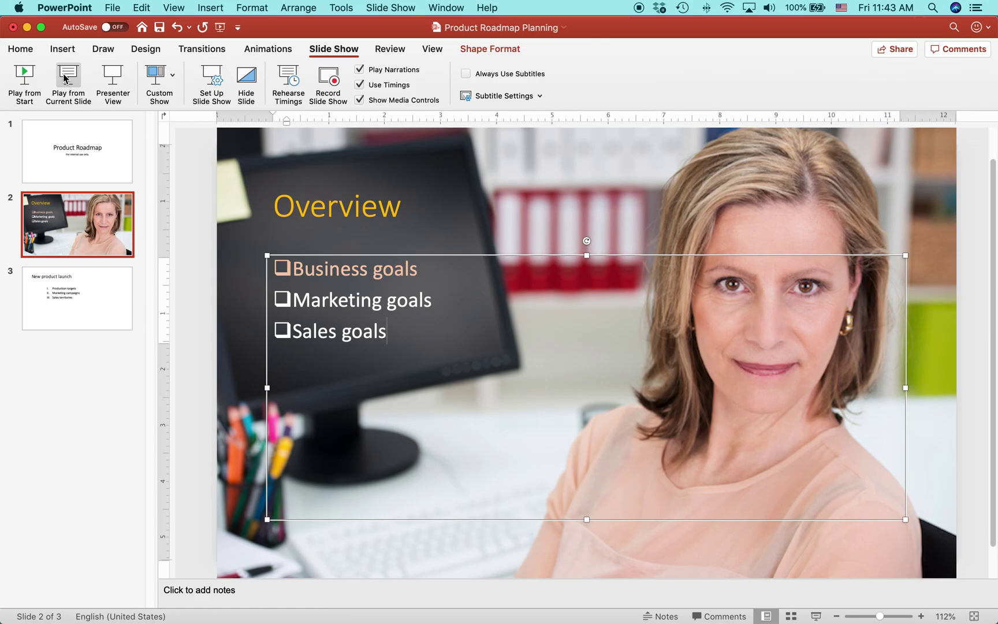